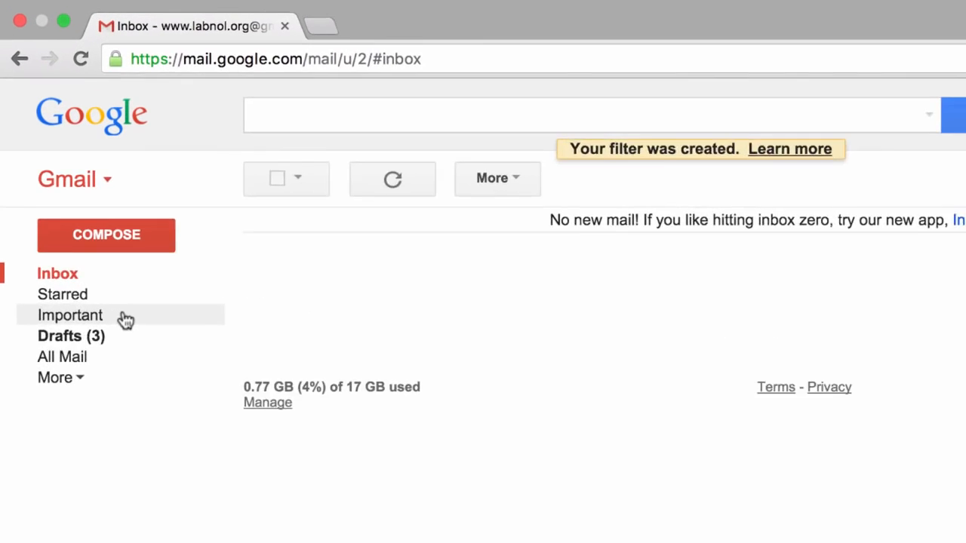
In the Important list, select the Mail Delivery Subsystem conversation and three more below it.
left_click(139, 356)
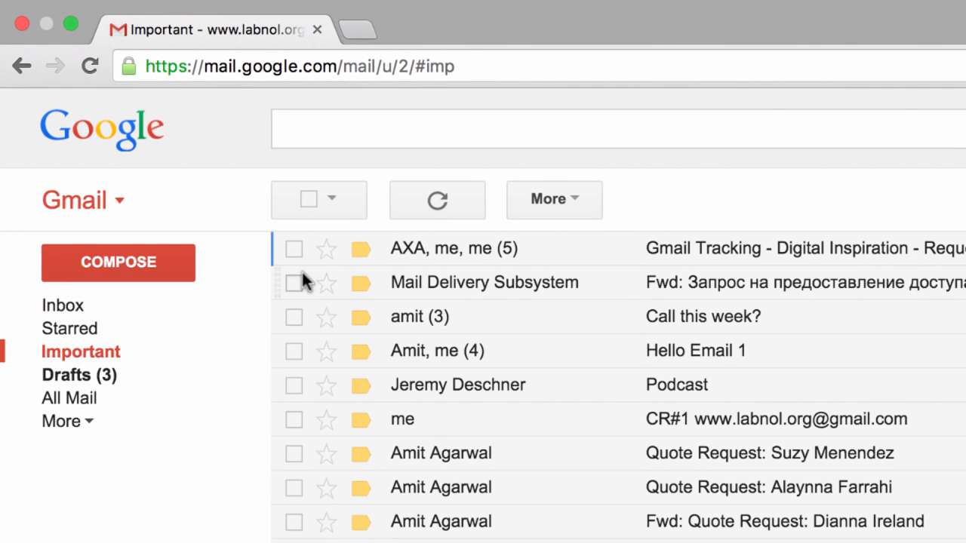
left_click(295, 283)
left_click(295, 316)
left_click(295, 351)
left_click(297, 385)
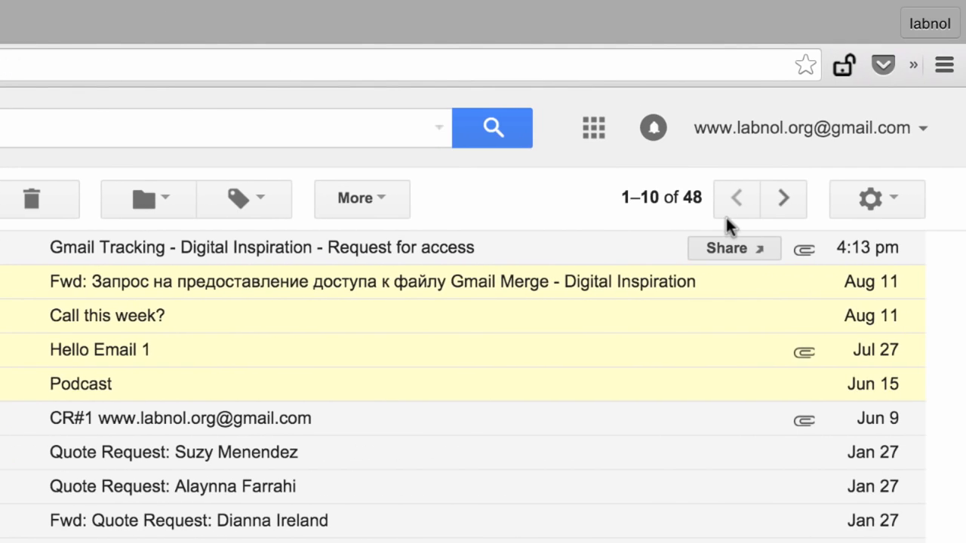
Add a new forwarding address in Gmail's Forwarding and POP/IMAP settings.
left_click(875, 200)
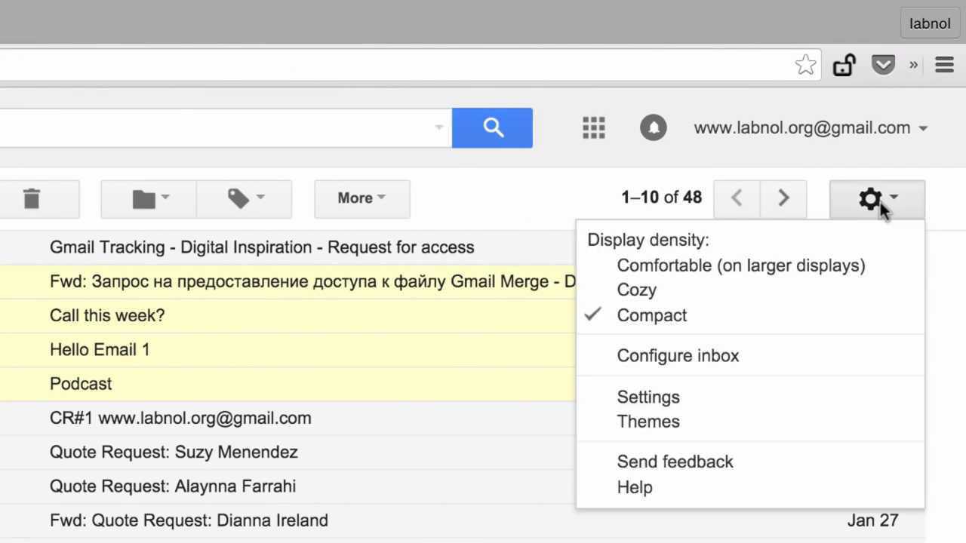
left_click(773, 397)
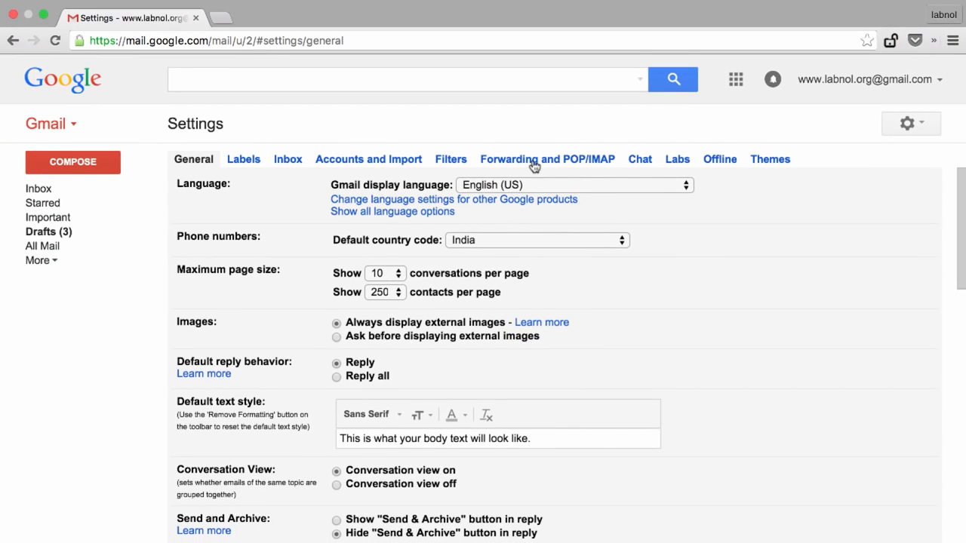
left_click(533, 160)
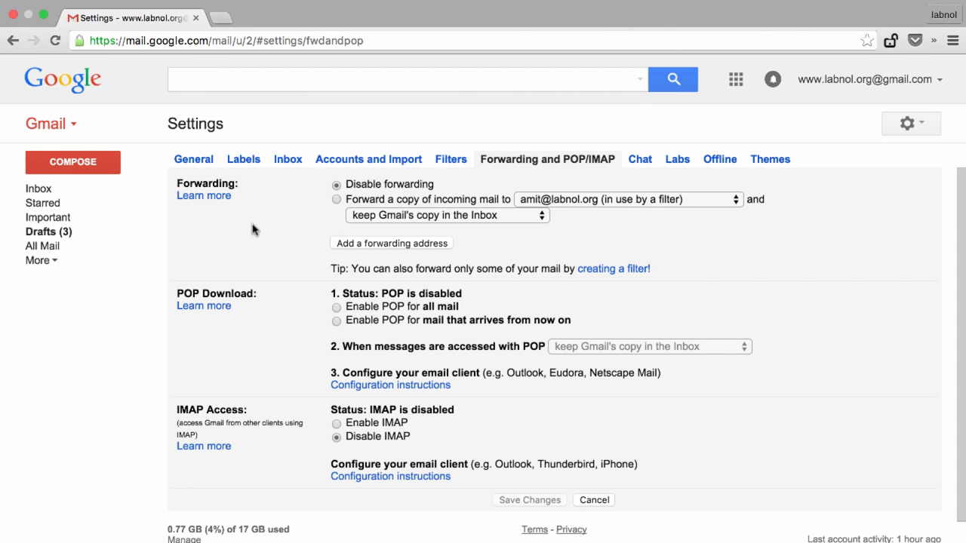
left_click(394, 244)
type("hello@example.com")
left_click(325, 368)
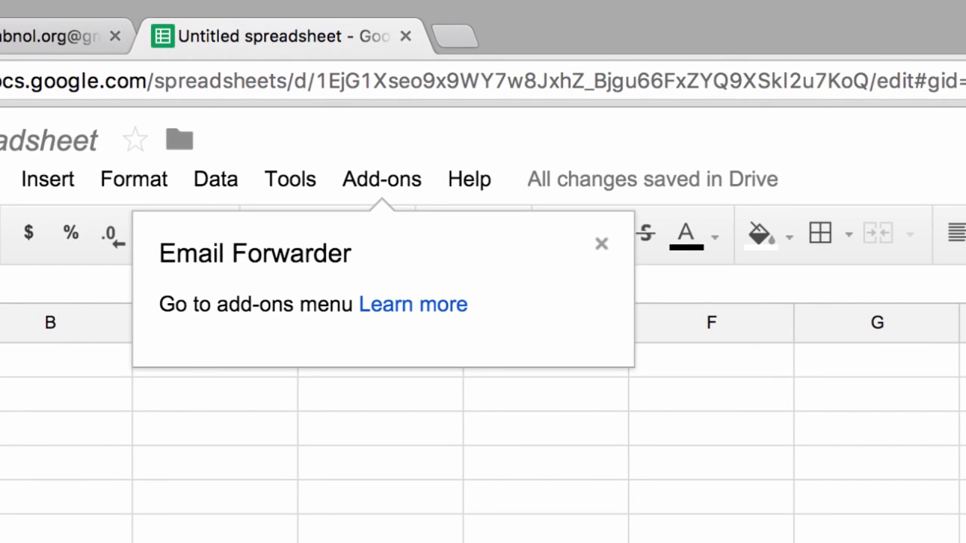
Bring up the Email Forwarder add-on's Create New Rule form from the Add-ons menu.
left_click(381, 179)
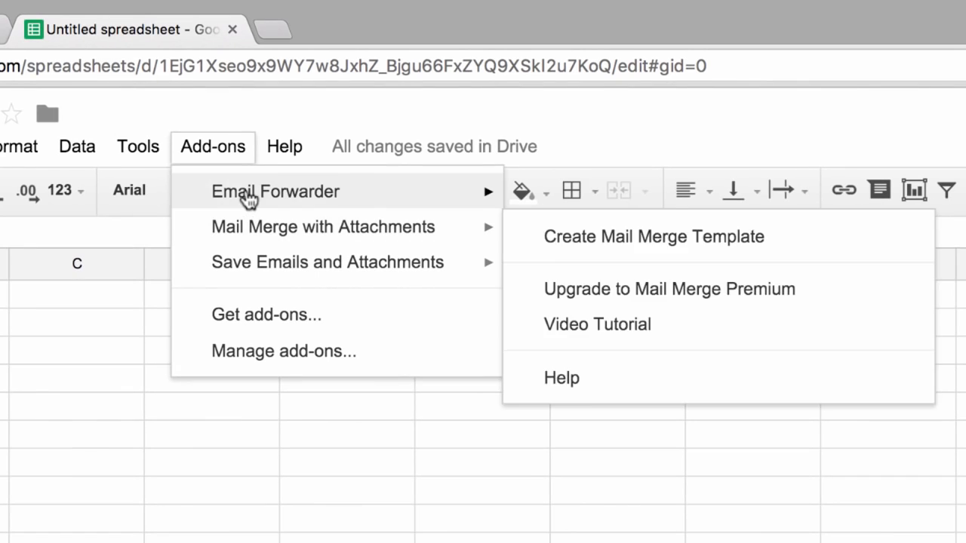
mouse_move(254, 199)
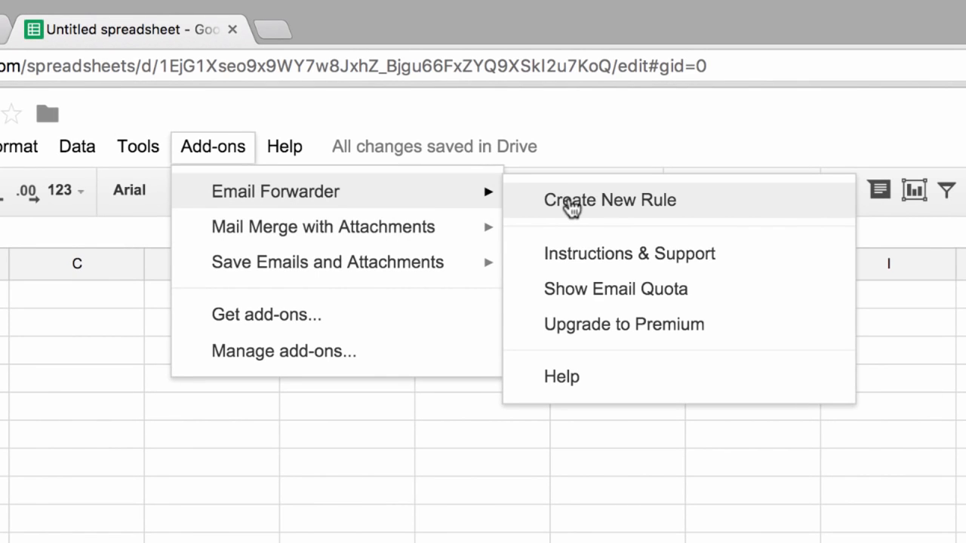
left_click(565, 200)
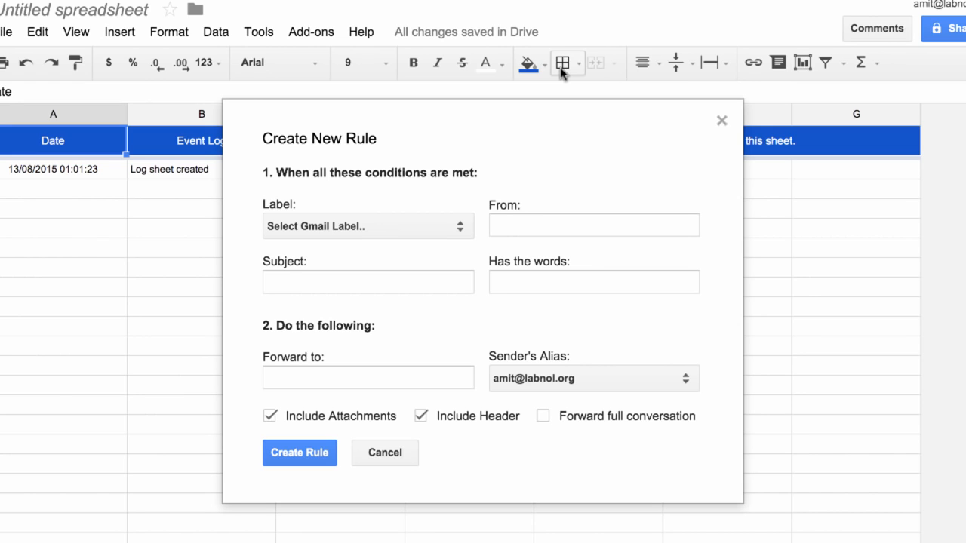
Fill the rule with From mybank.com, Subject statement, and the accountant's forwarding address.
left_click(498, 225)
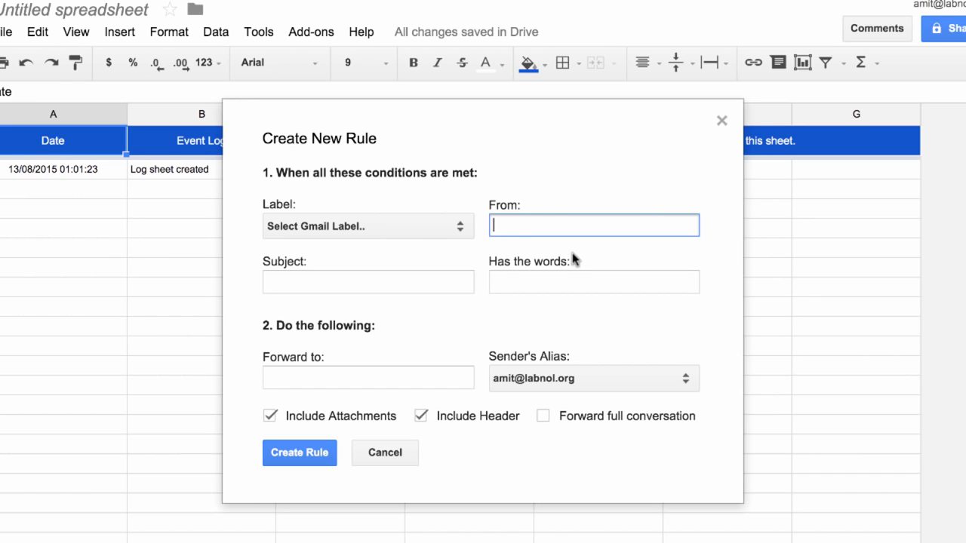
type("mybank.com")
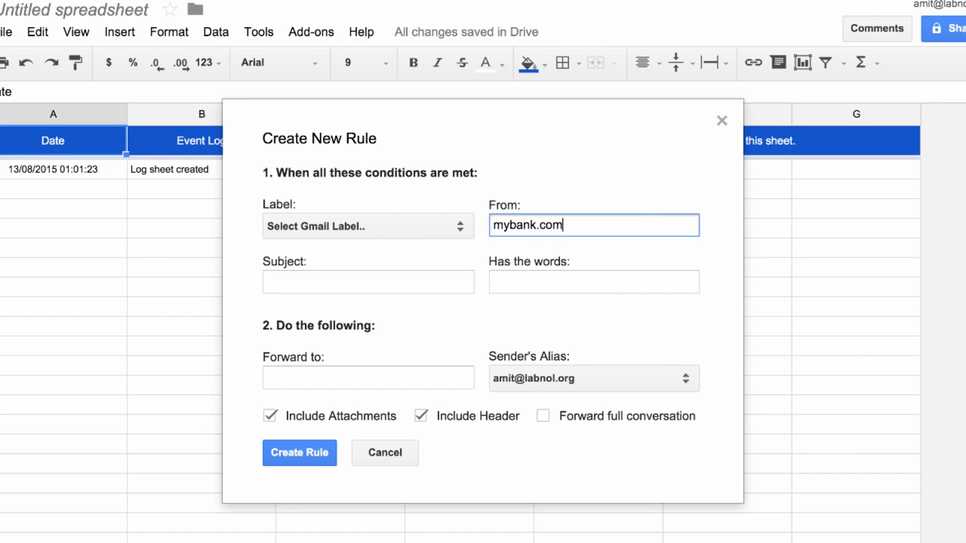
left_click(434, 290)
type("statement")
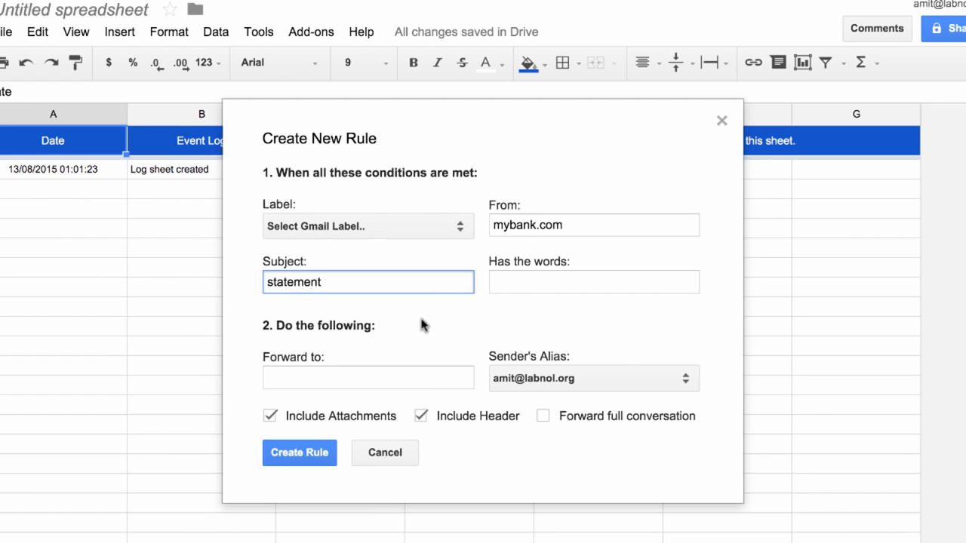
left_click(381, 382)
type("accountant@example.com")
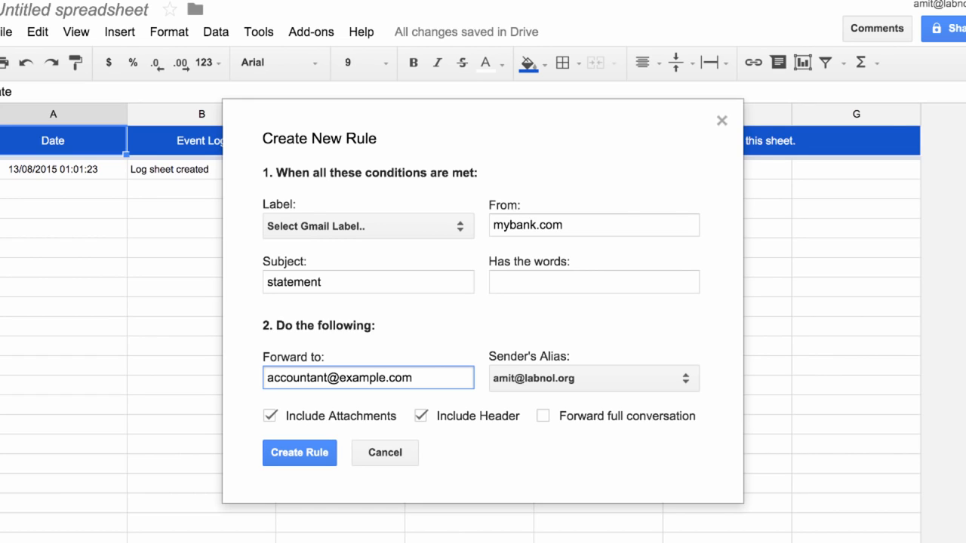
Keep the first address as sender alias and create the mybank.com statement rule.
left_click(571, 378)
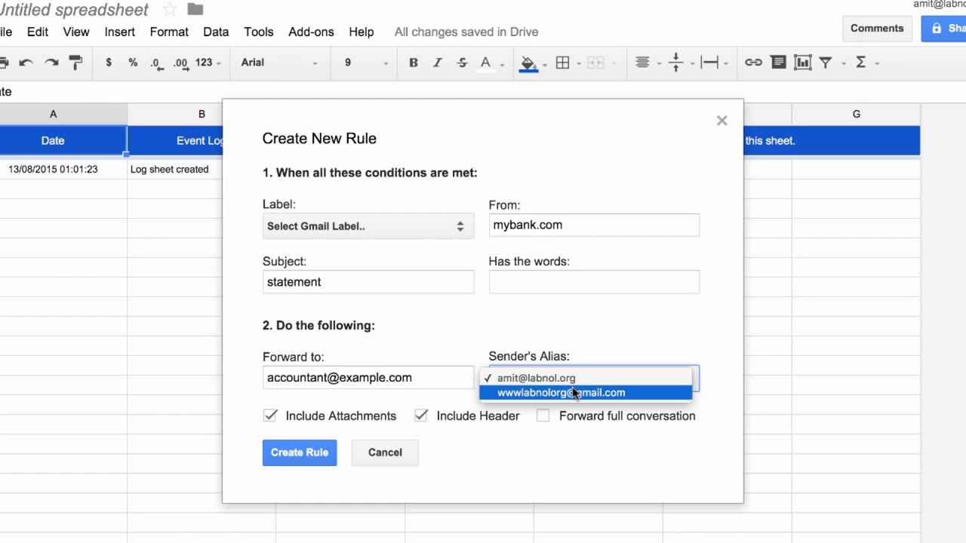
left_click(650, 379)
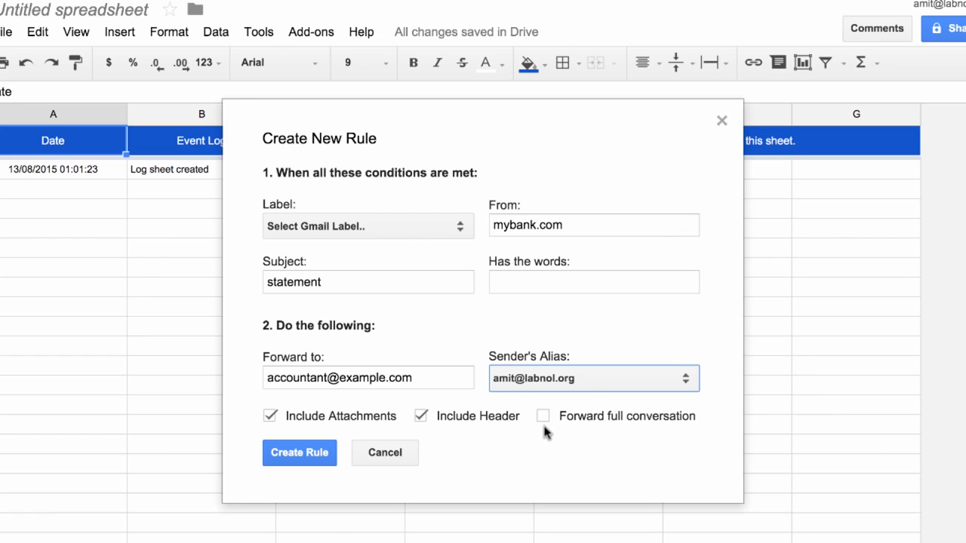
left_click(313, 450)
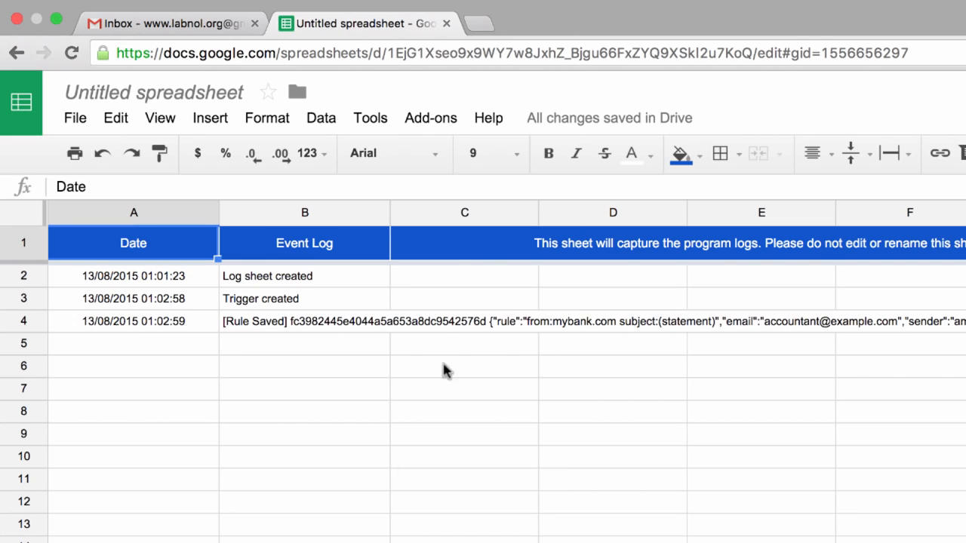
Run the mybank.com statement rule once from the Email Forwarder's Manage Rules window.
left_click(441, 118)
mouse_move(457, 154)
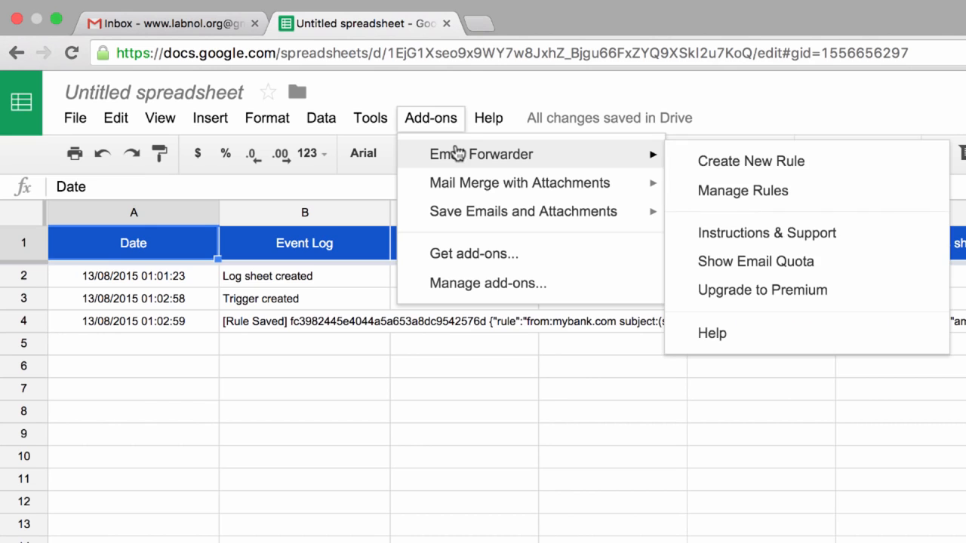
left_click(728, 198)
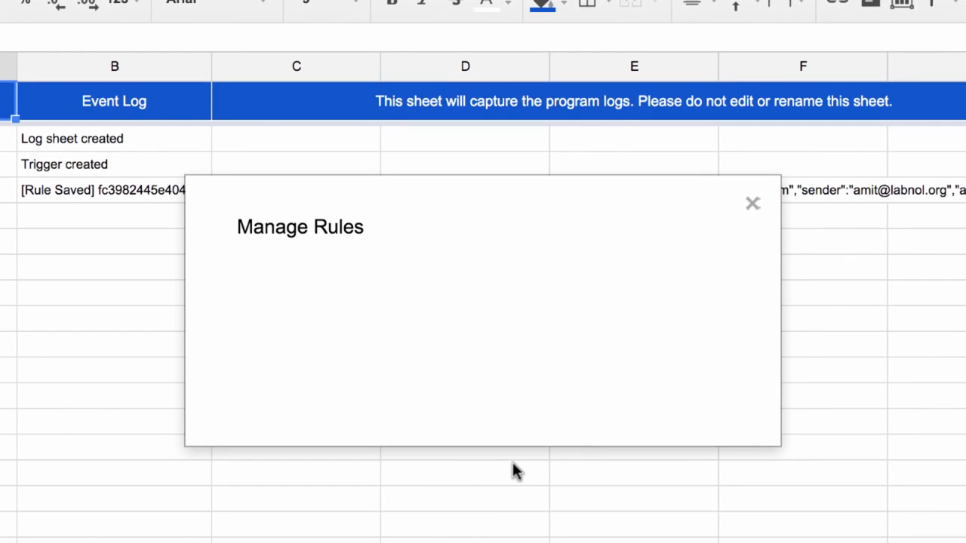
left_click(610, 276)
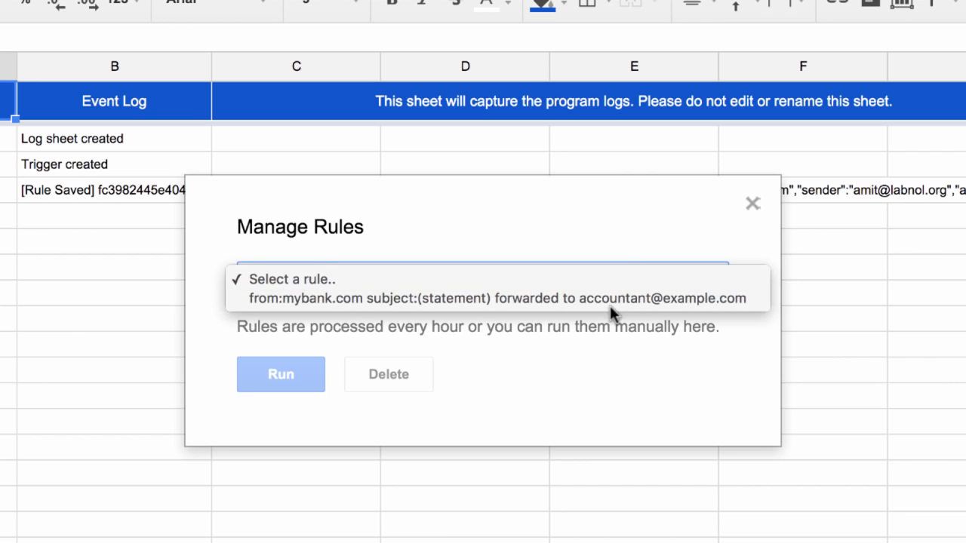
left_click(621, 299)
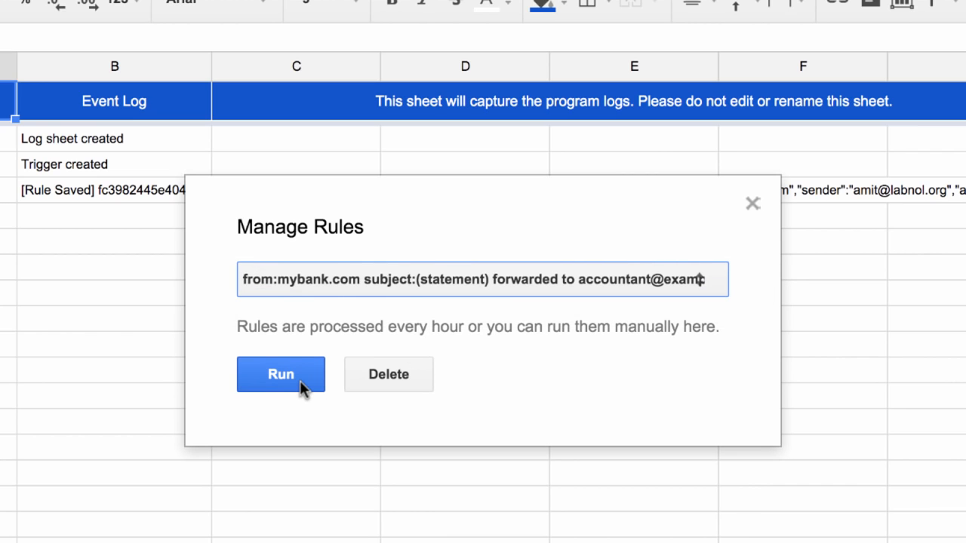
left_click(753, 204)
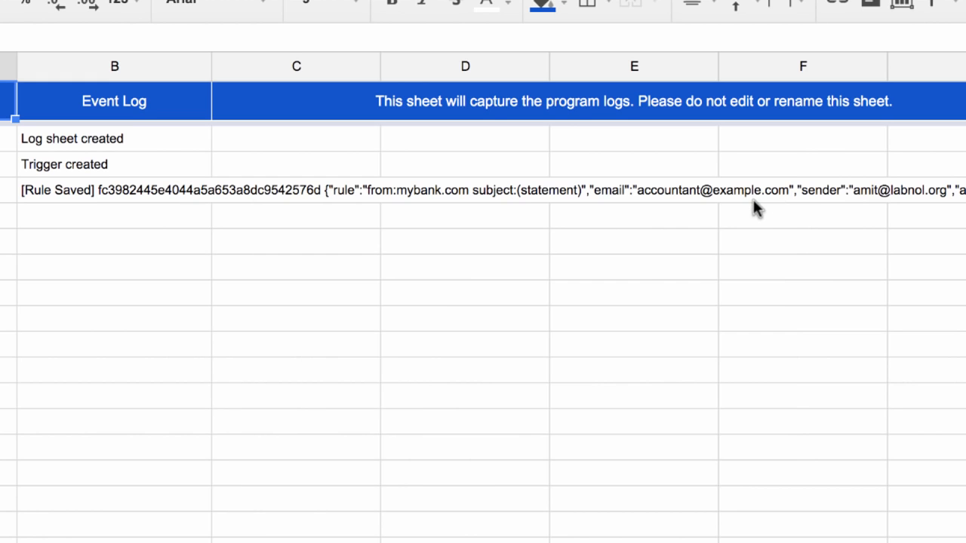
left_click(400, 320)
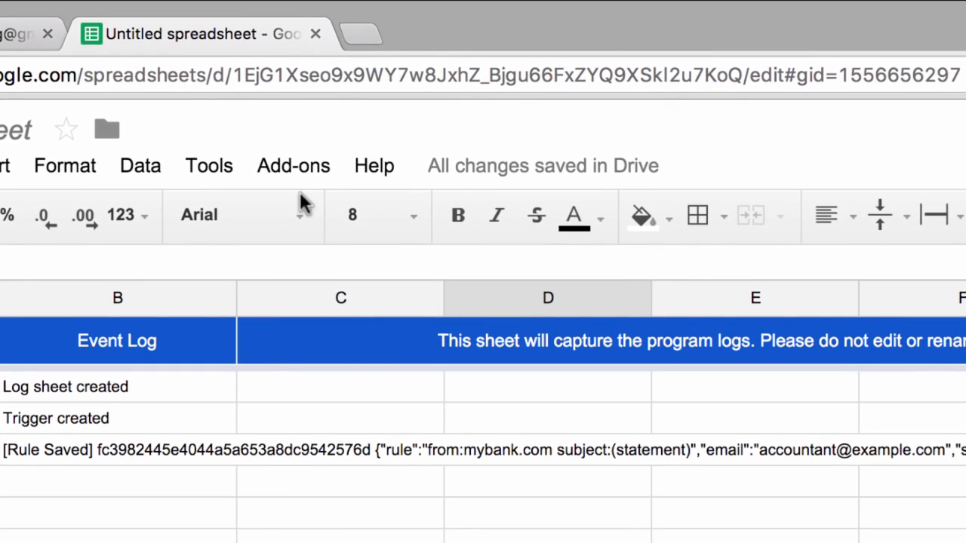
Start another Email Forwarder rule with Create New Rule.
left_click(304, 174)
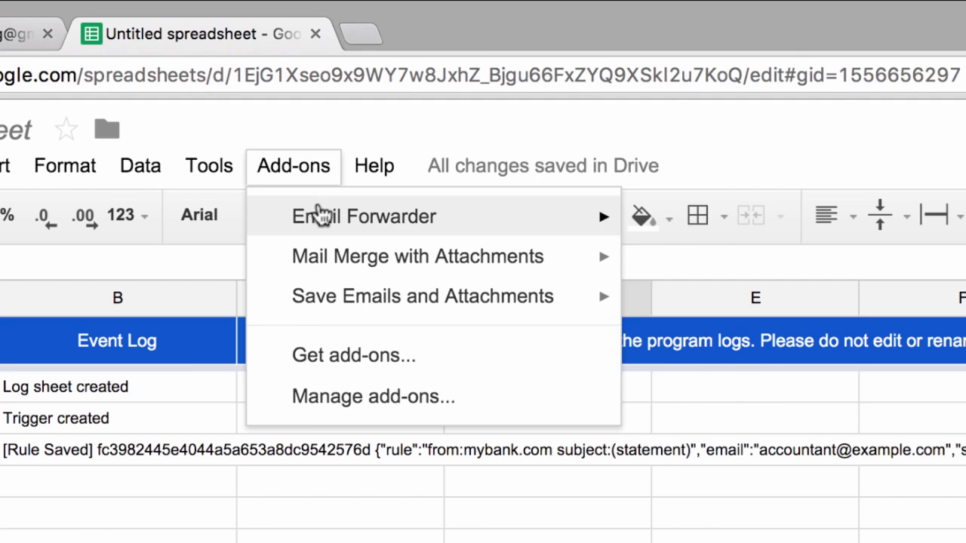
mouse_move(585, 235)
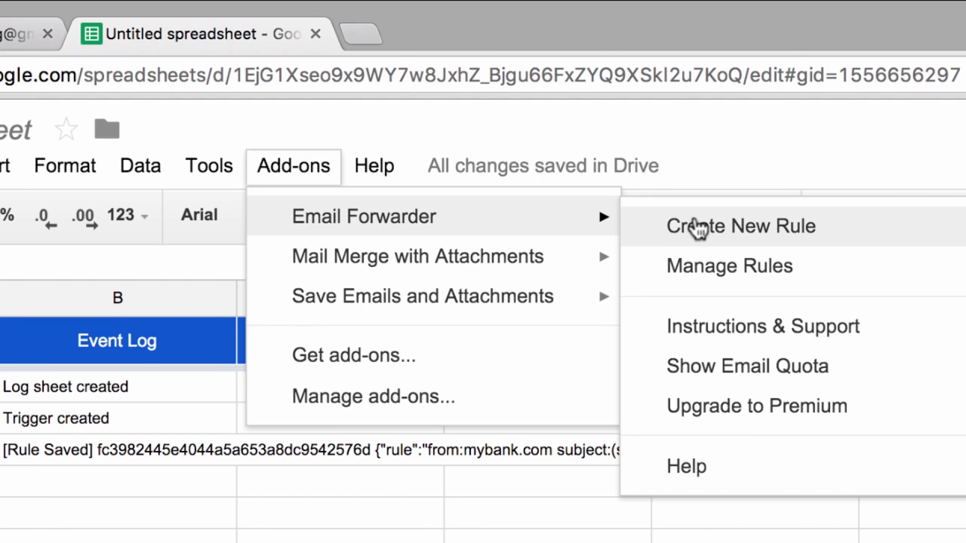
left_click(688, 225)
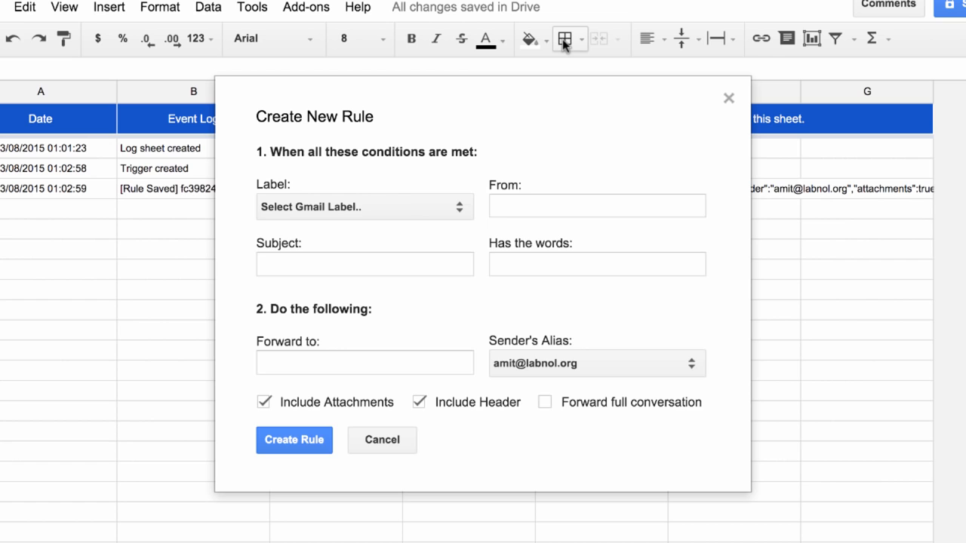
Set the rule's label to Important and its words to newer_than:2d larger:5M has:attachment.
left_click(418, 198)
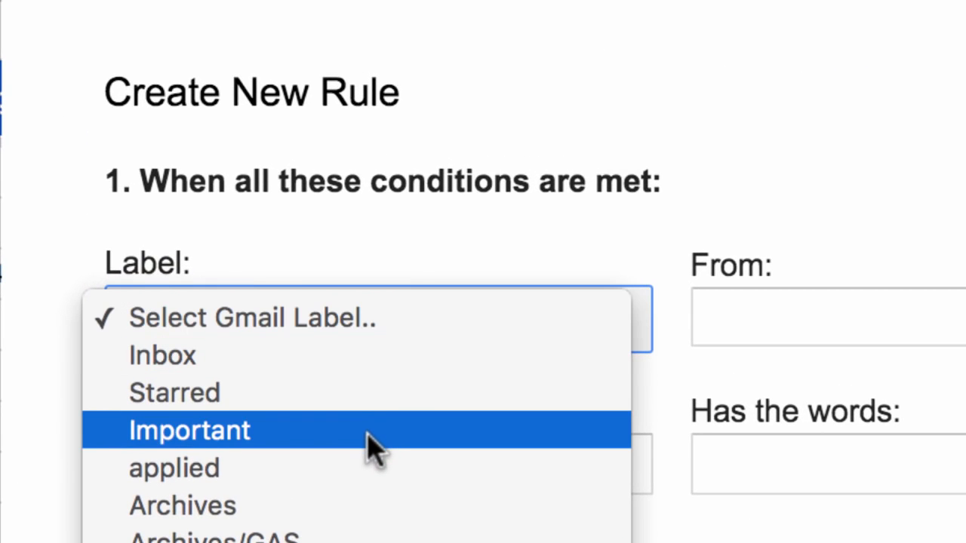
left_click(375, 439)
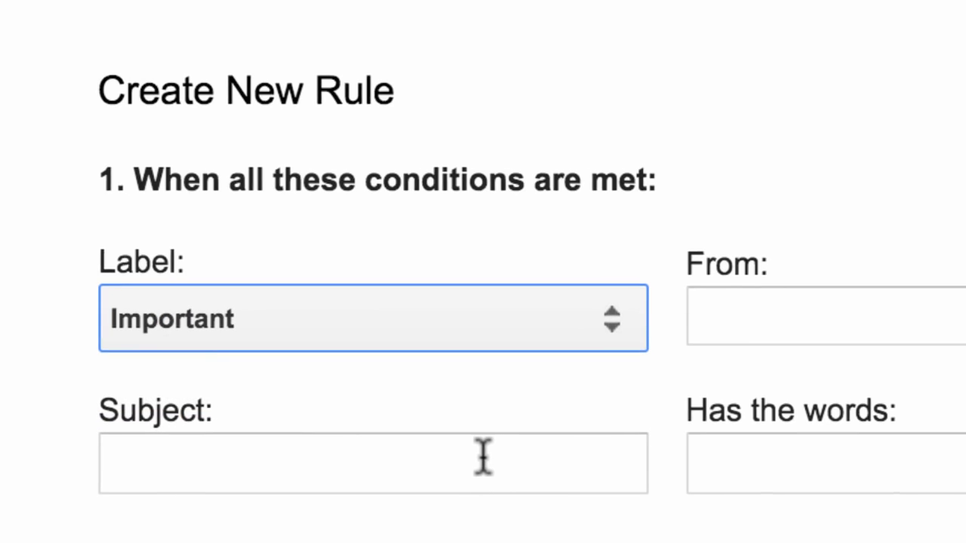
left_click(749, 472)
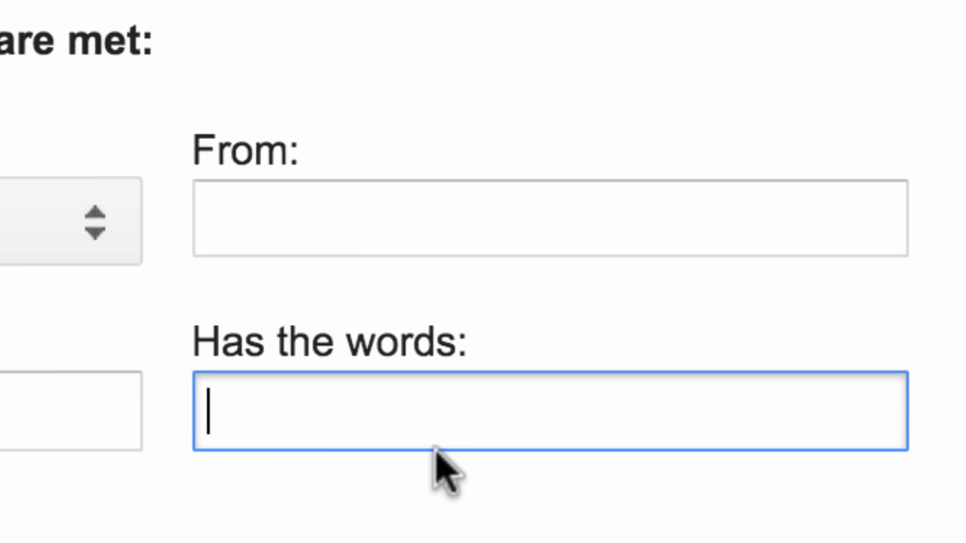
type("newer")
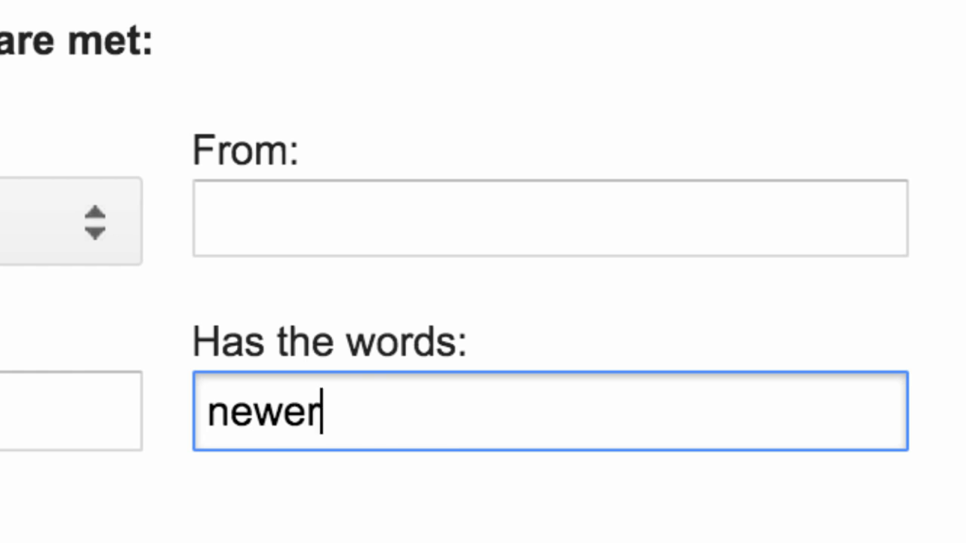
type("_than:2d larg")
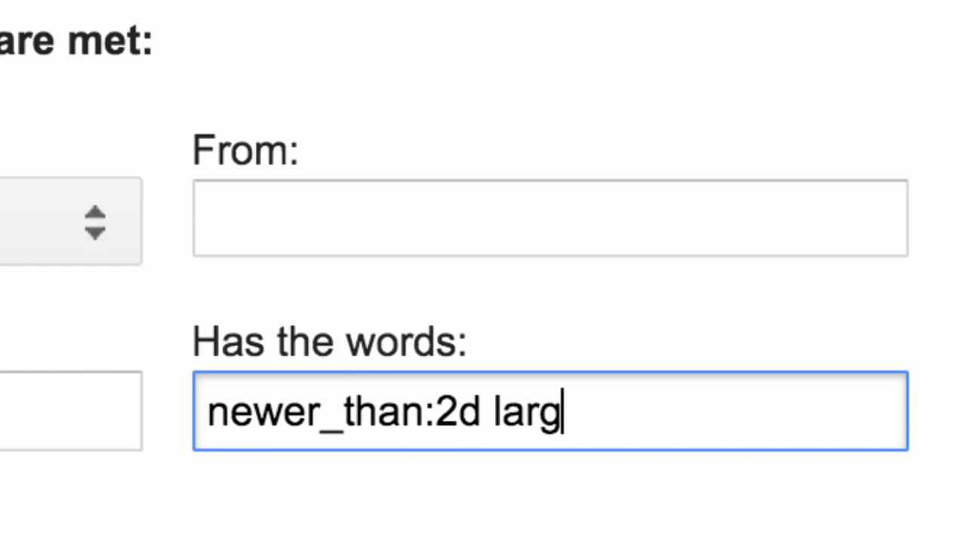
type("er:5M")
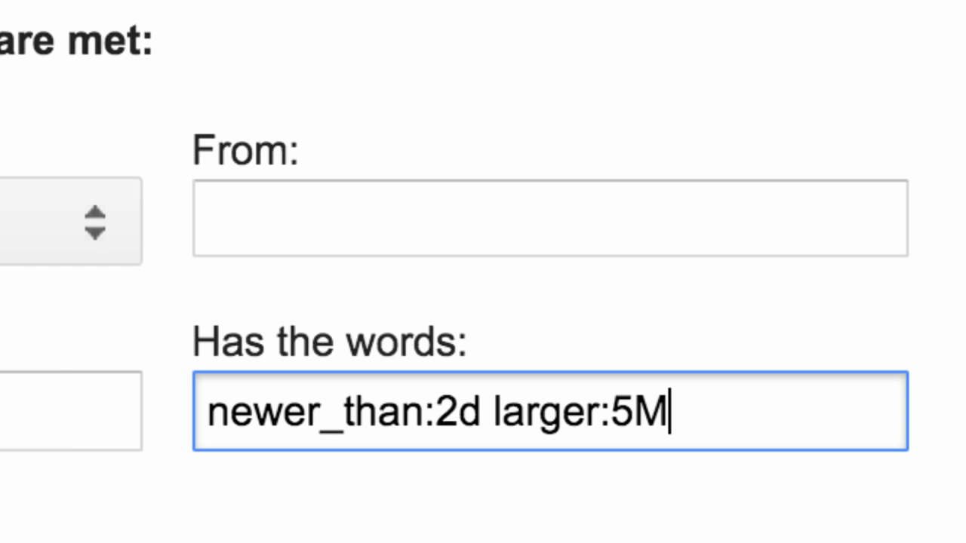
type(" ha")
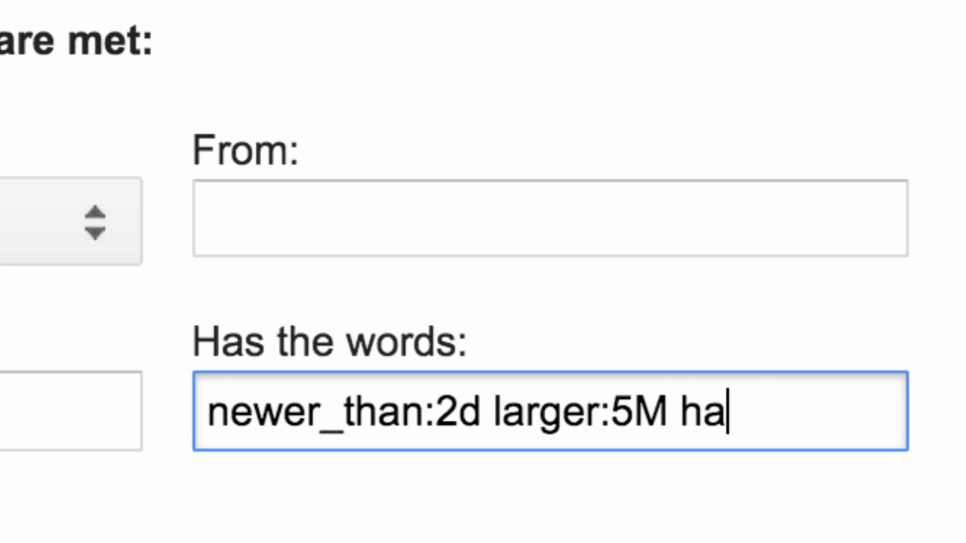
type("s:attachment")
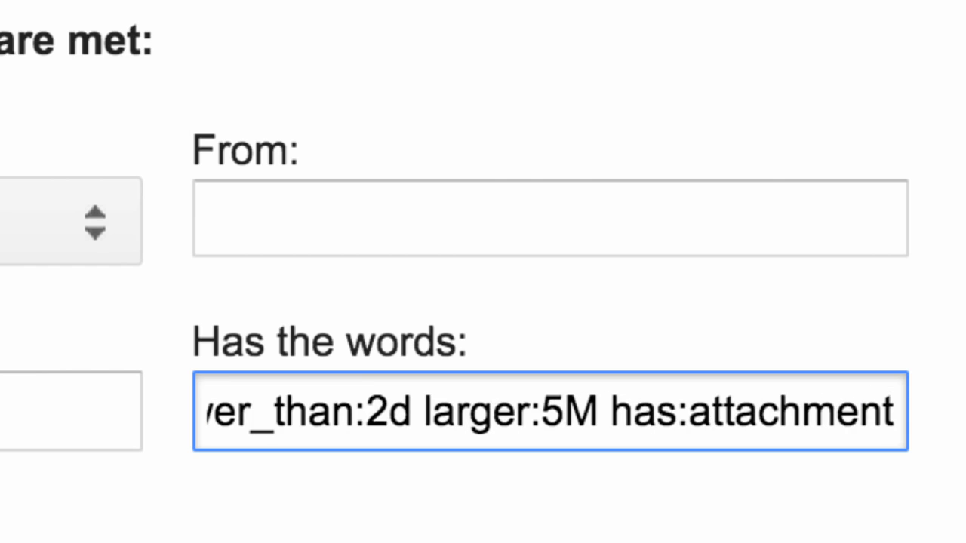
left_click(402, 539)
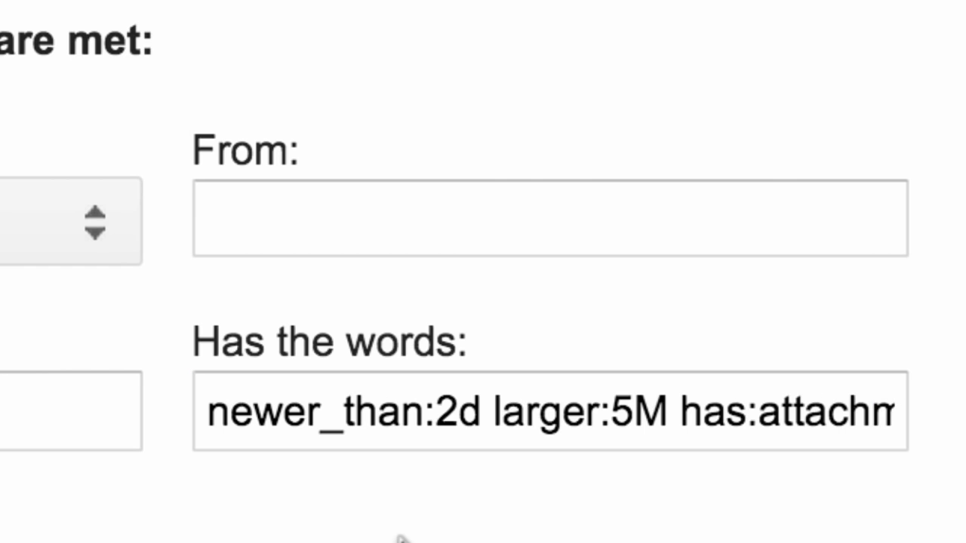
Enter the personal Gmail address as the rule's forwarding recipient, correcting a typo.
left_click(319, 289)
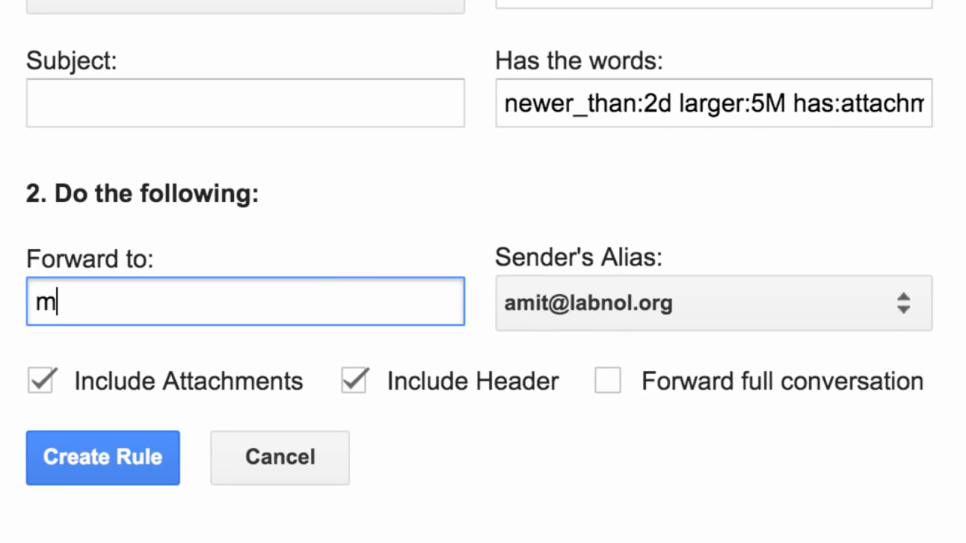
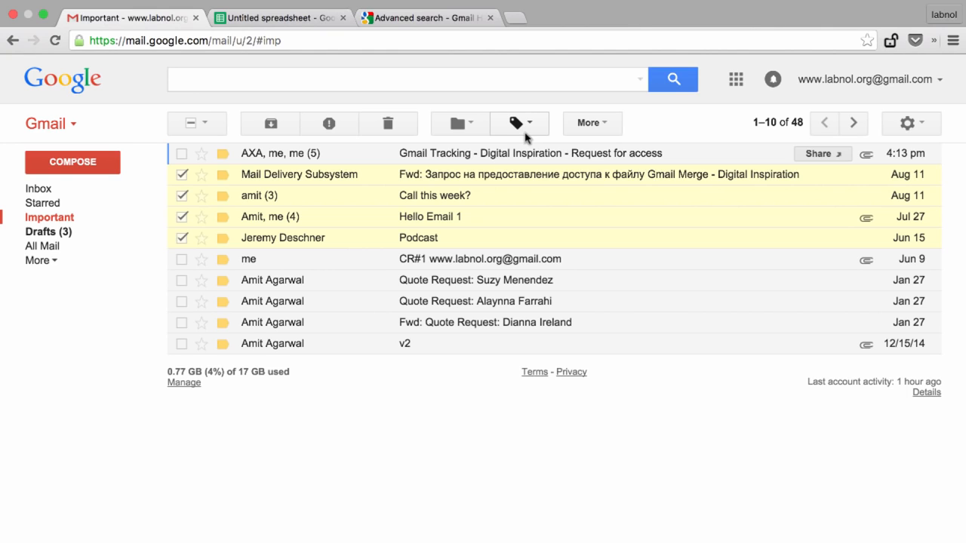
Create the label 'Forward These Now' and apply it to the checked conversations.
left_click(513, 125)
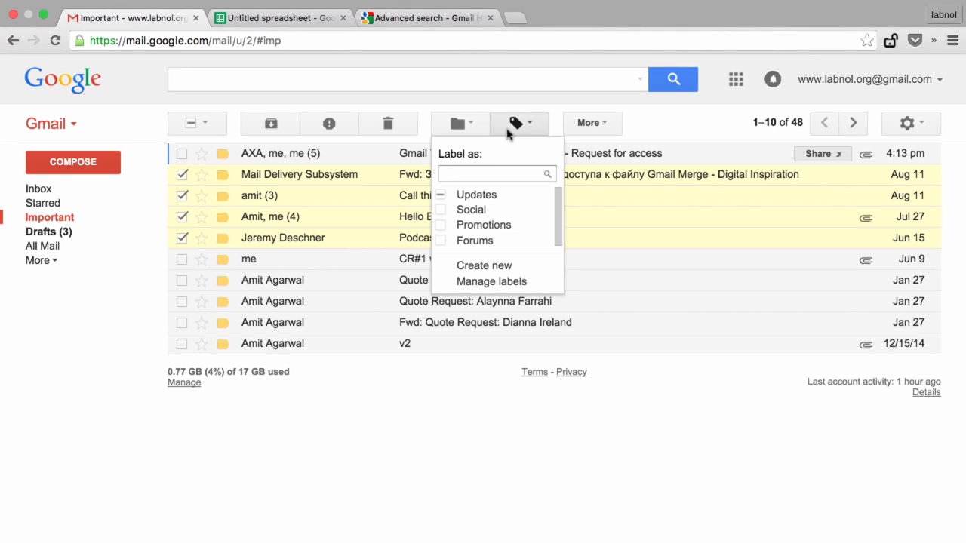
left_click(501, 267)
type("Forward")
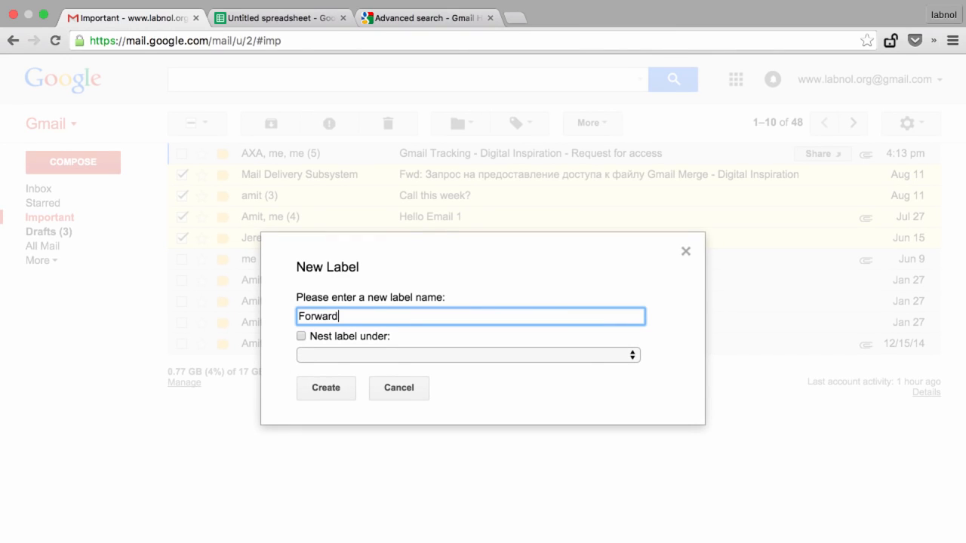
type(" These Now")
left_click(339, 393)
left_click(310, 18)
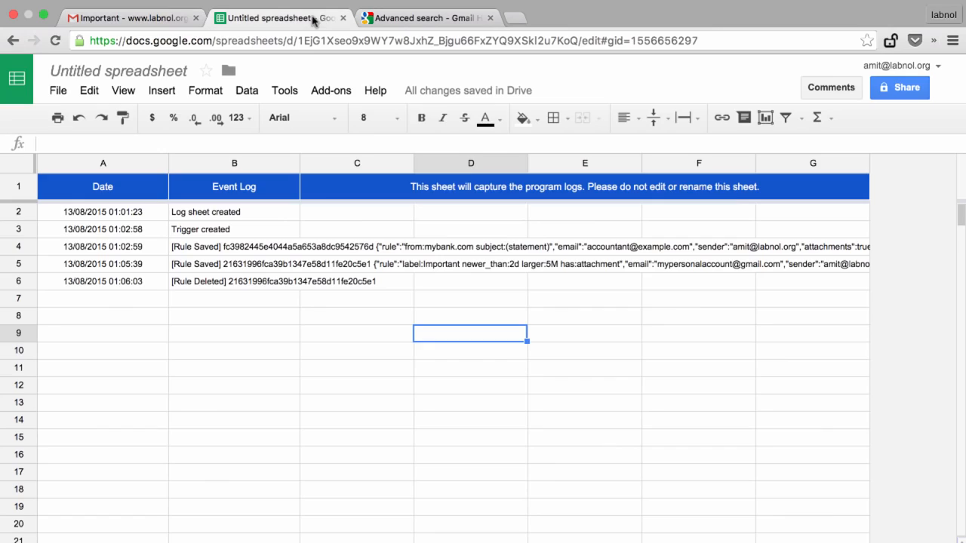
Create a rule for the Forward These Now label, forwarding to the personal Gmail address.
left_click(332, 90)
mouse_move(358, 127)
left_click(581, 124)
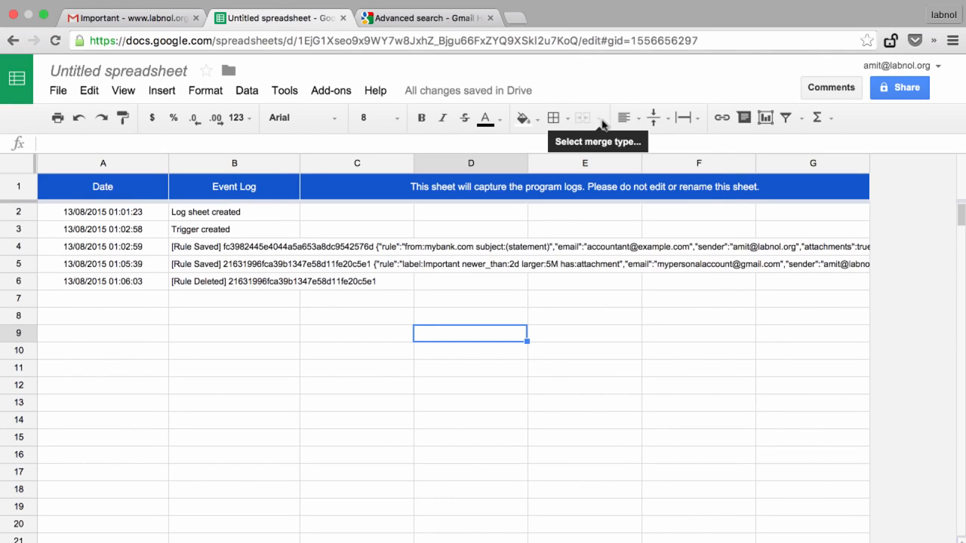
left_click(415, 261)
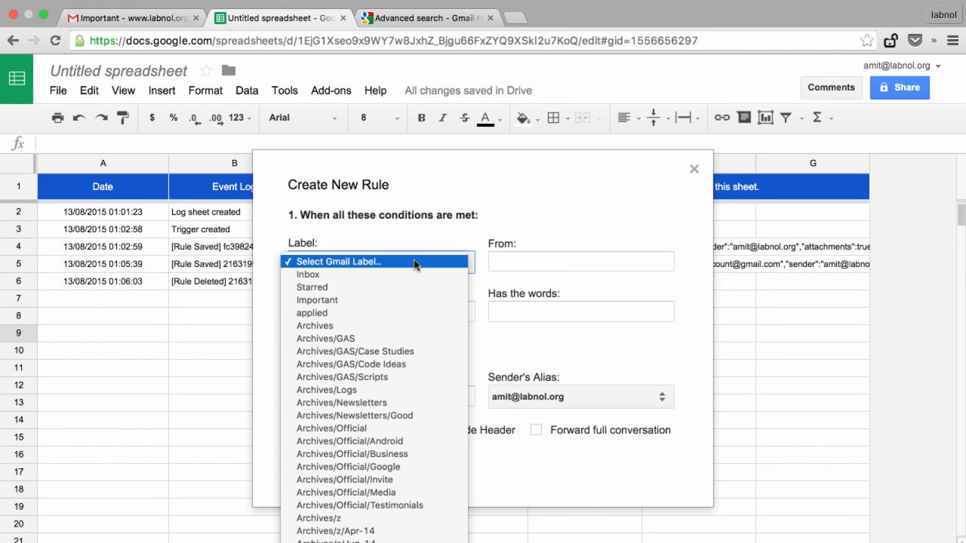
left_click(422, 522)
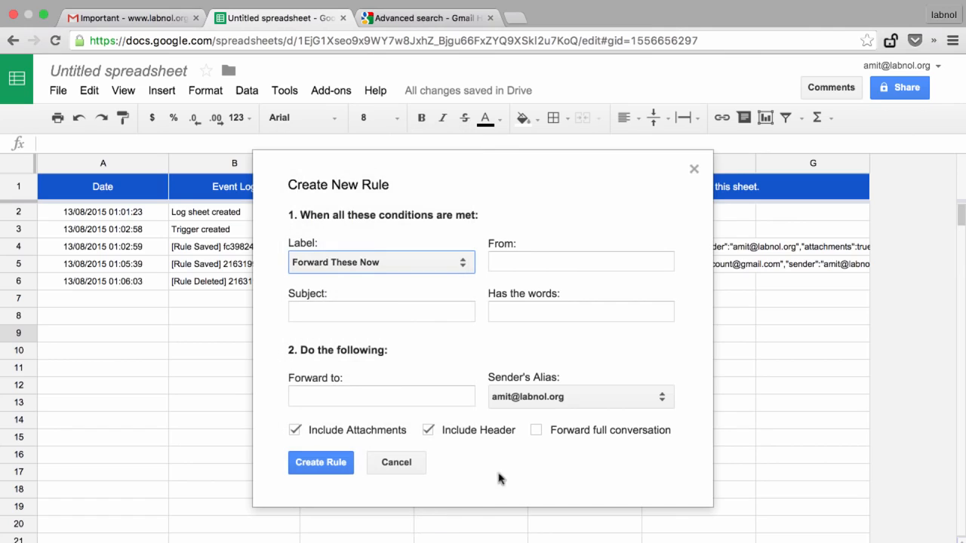
left_click(350, 398)
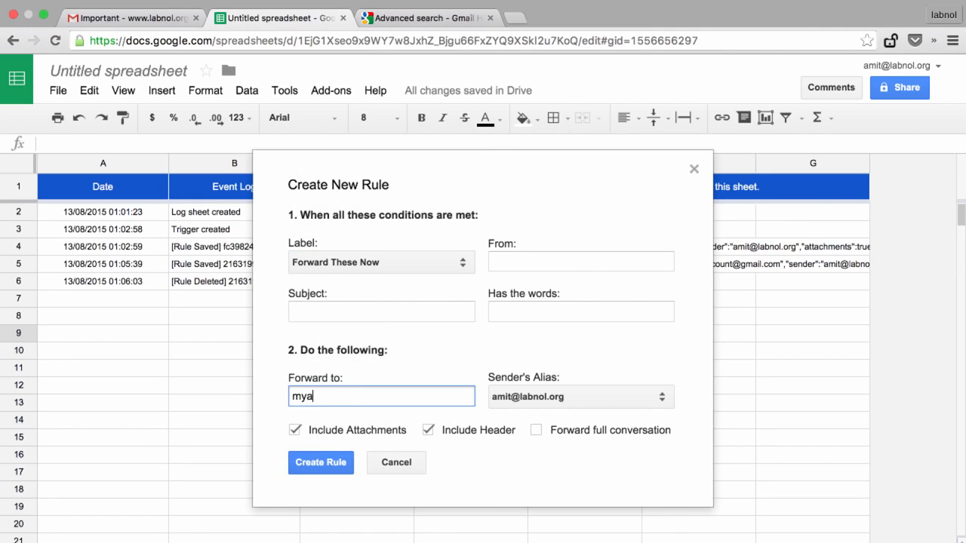
key("Tab")
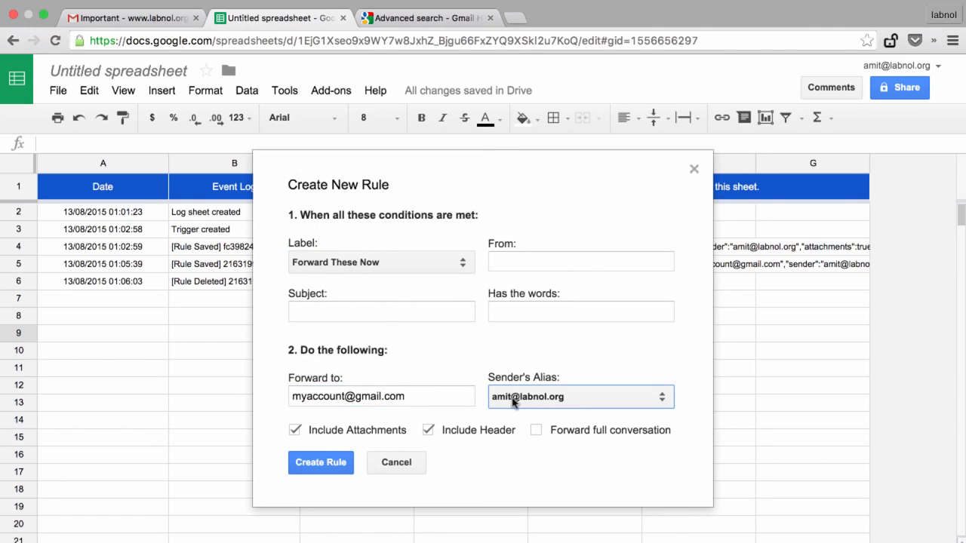
left_click(330, 465)
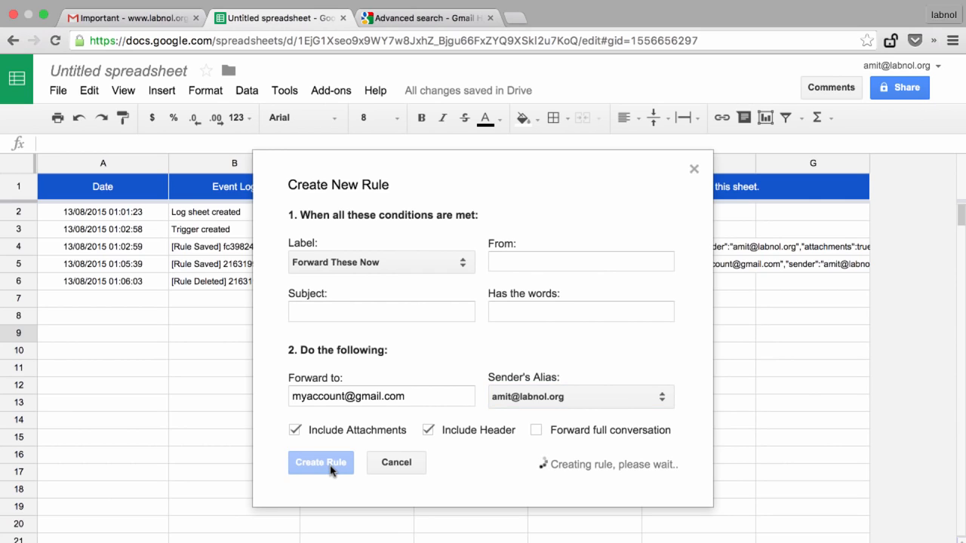
Run the Forward-These-Now rule immediately from the Email Forwarder's Manage Rules window.
left_click(332, 91)
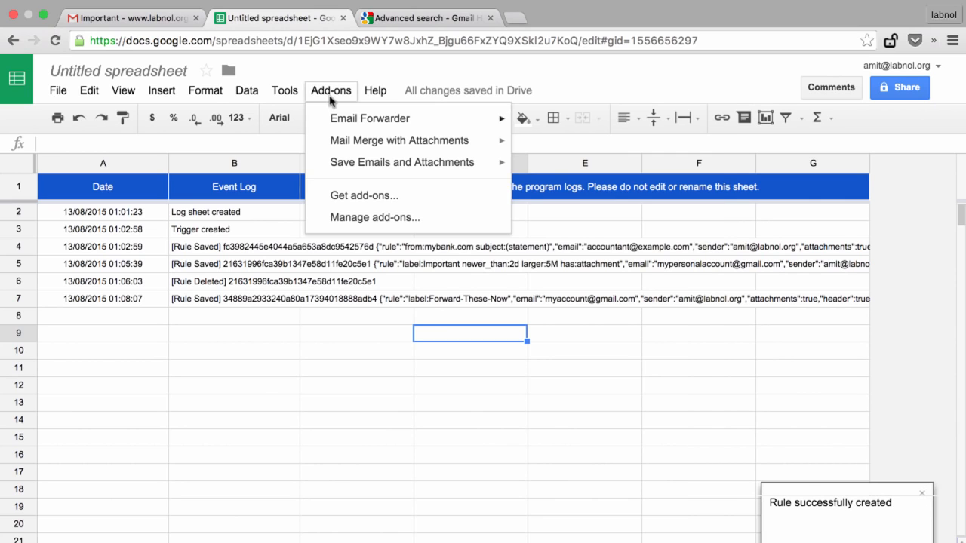
mouse_move(347, 118)
left_click(583, 146)
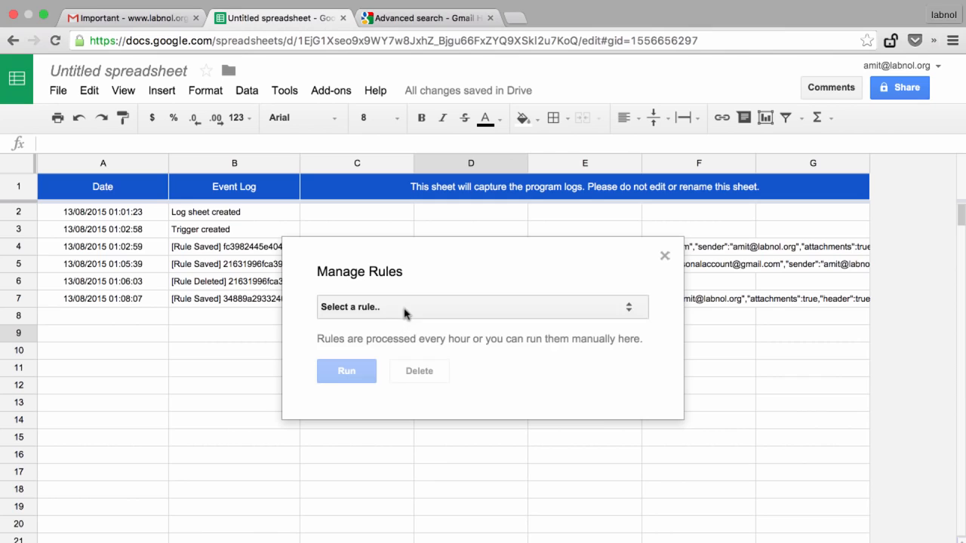
left_click(402, 314)
left_click(404, 337)
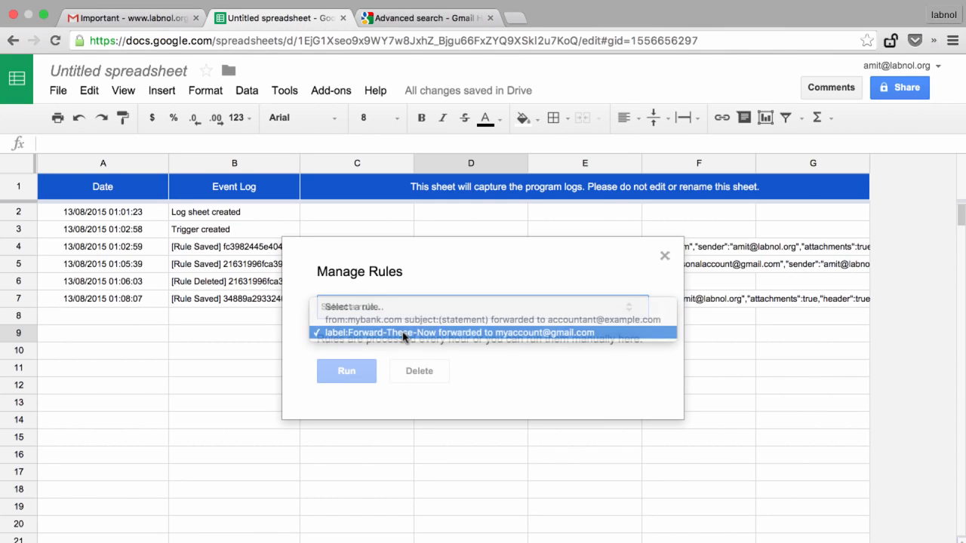
left_click(355, 375)
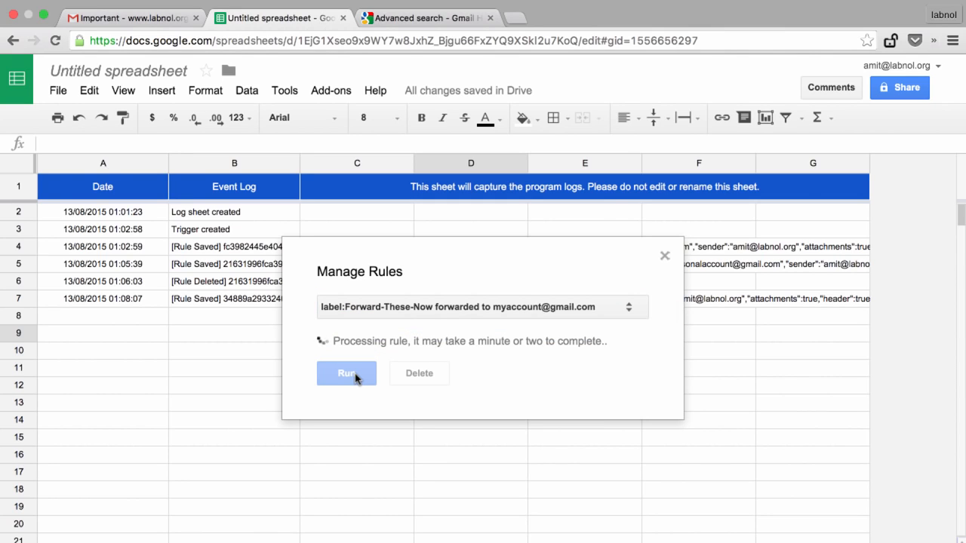